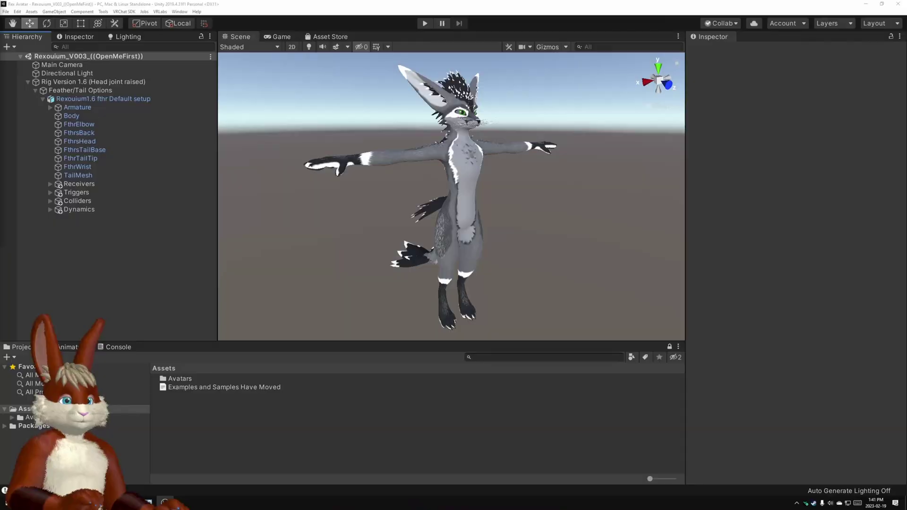
Import the custom package Fast Fur - V4.0.Beta.RC.6a.unitypackage with all its files.
left_click(32, 12)
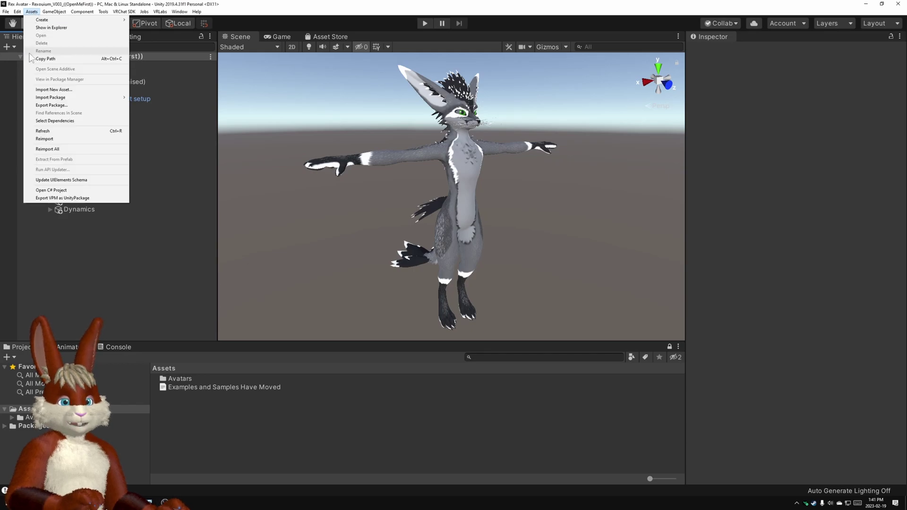
left_click(156, 98)
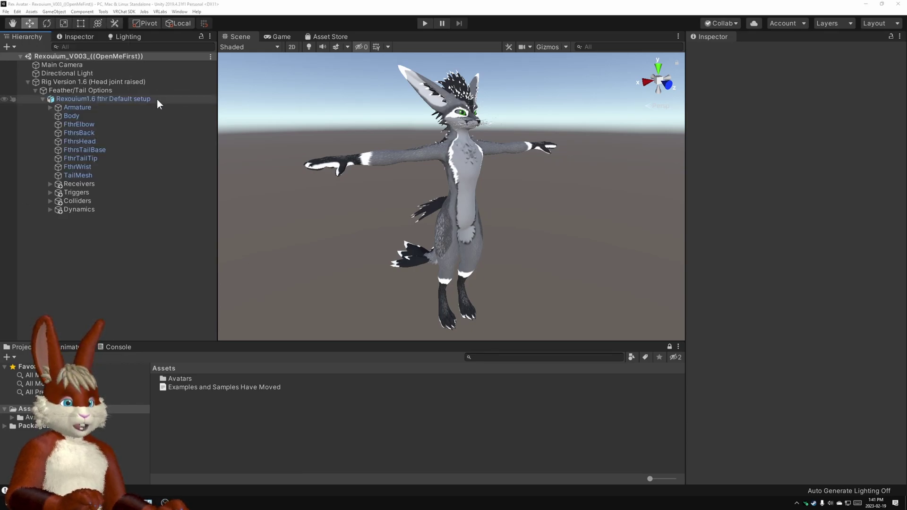
scroll(259, 280, "down", 7)
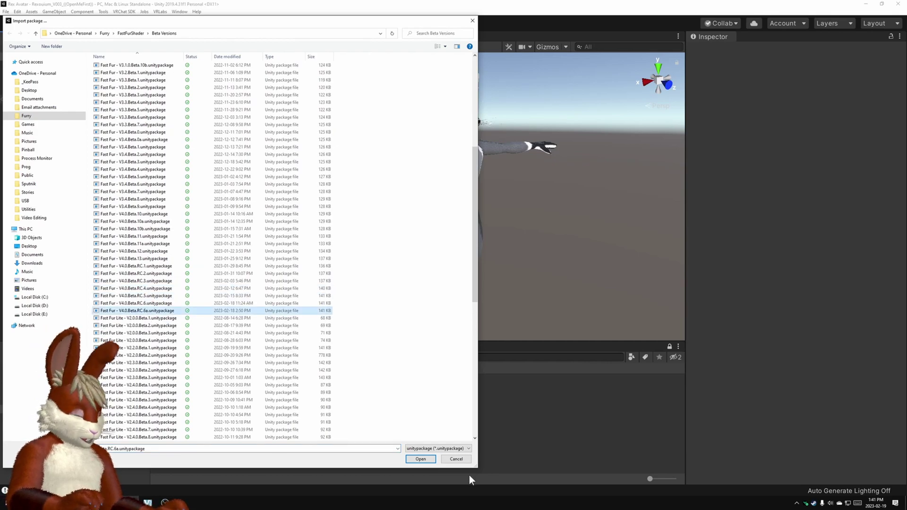
left_click(420, 460)
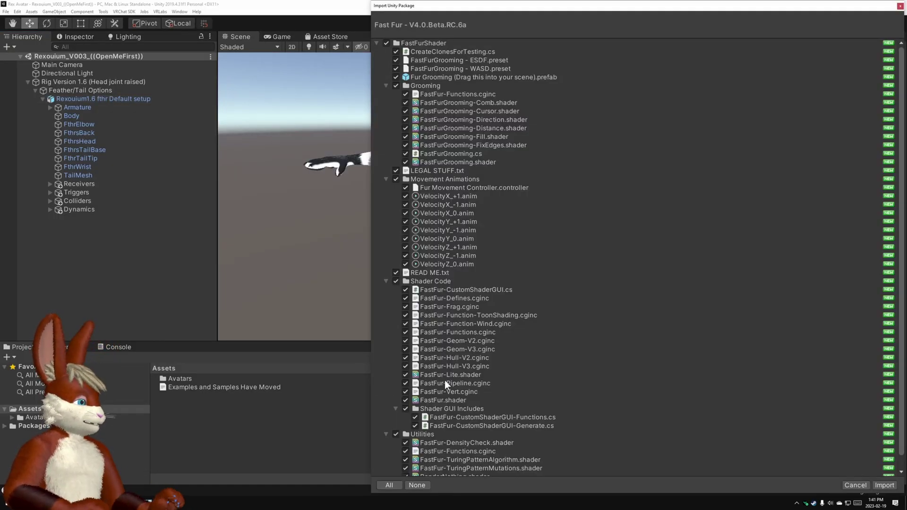
left_click(885, 486)
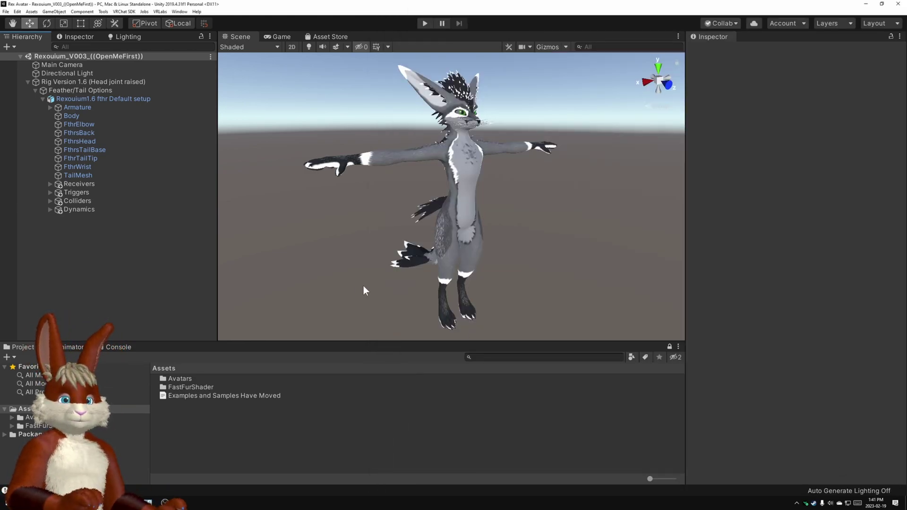
Select the avatar's Body and switch its BodyMatt material from Standard to Warren's Fast Fur / Fast Fur.
left_click(468, 196)
left_click(466, 195)
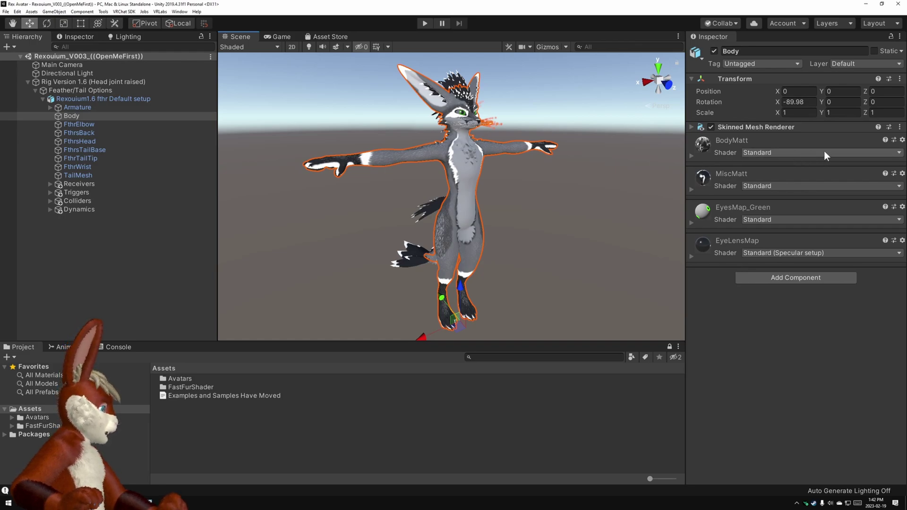
left_click(847, 153)
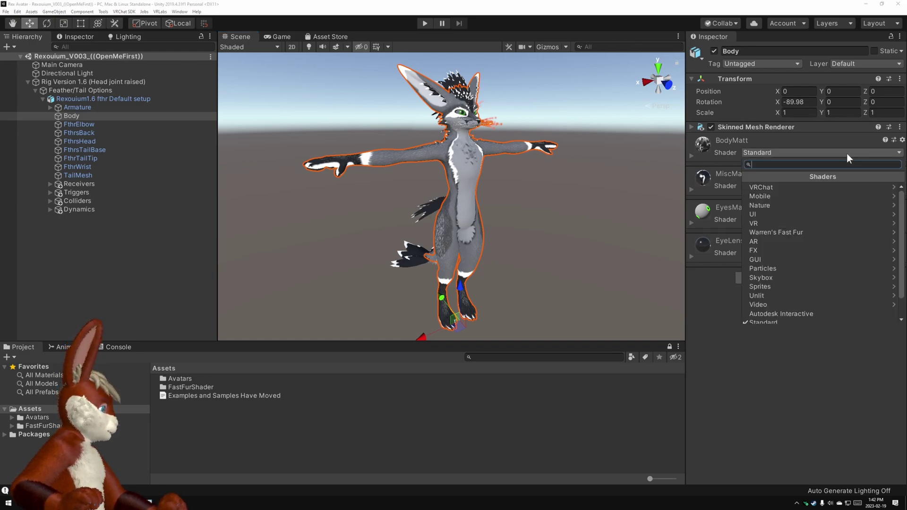
left_click(794, 232)
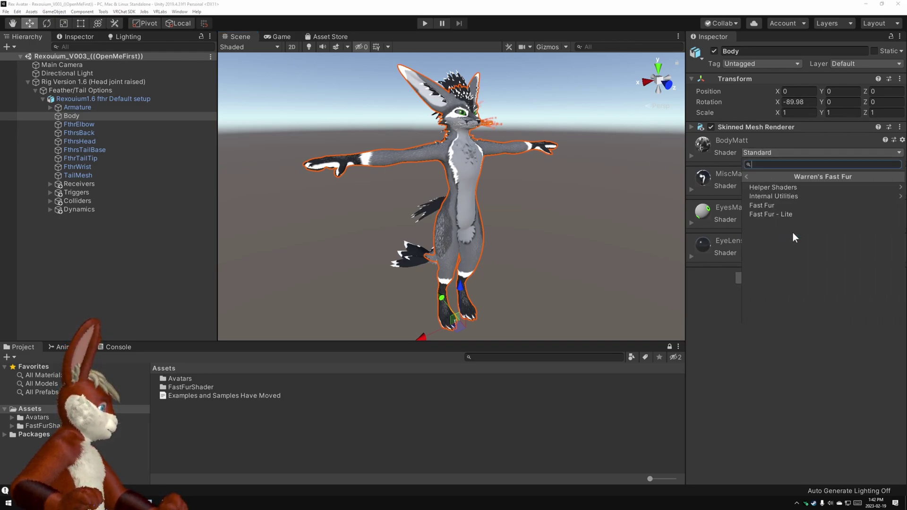
left_click(782, 205)
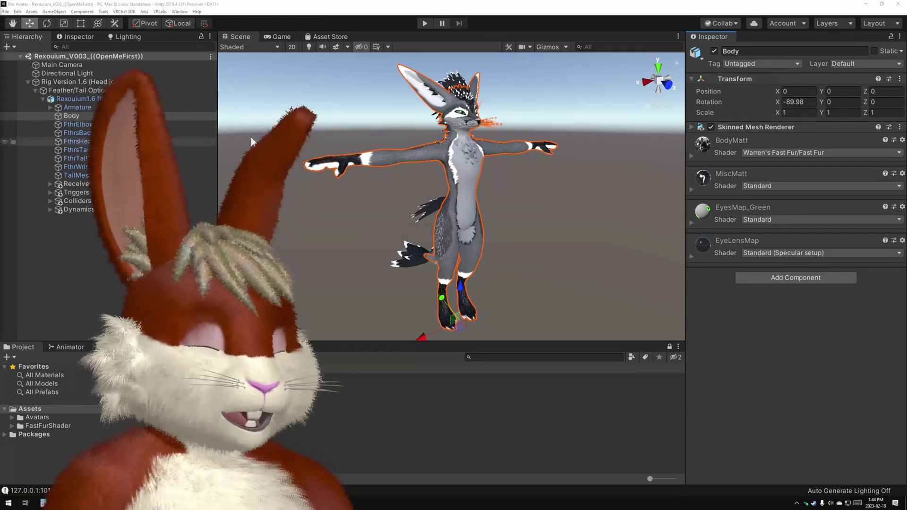
Check BodyMatt's shader list under Warren's Fast Fur, leaving the shader unchanged.
left_click(807, 152)
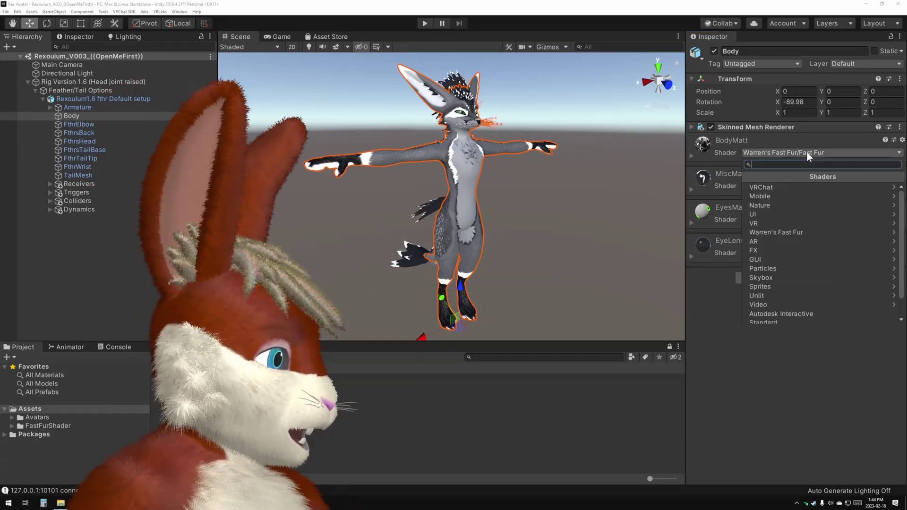
left_click(786, 232)
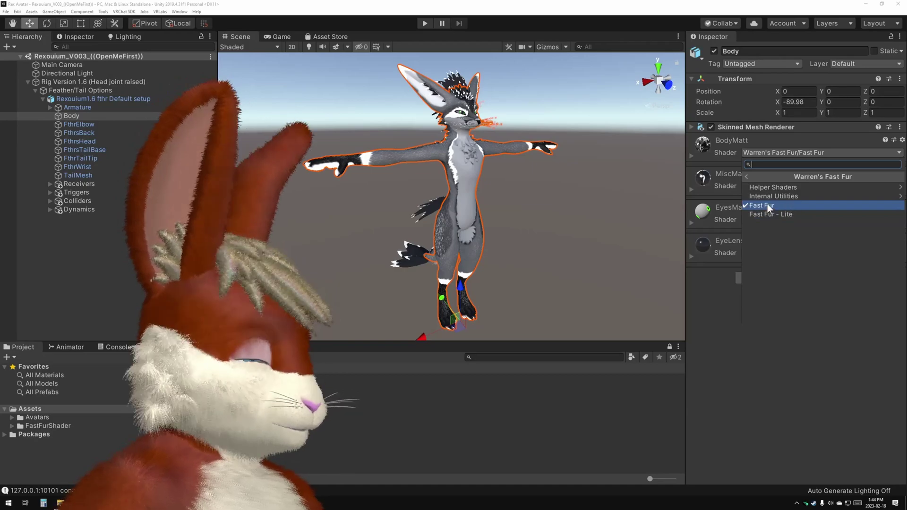
left_click(528, 179)
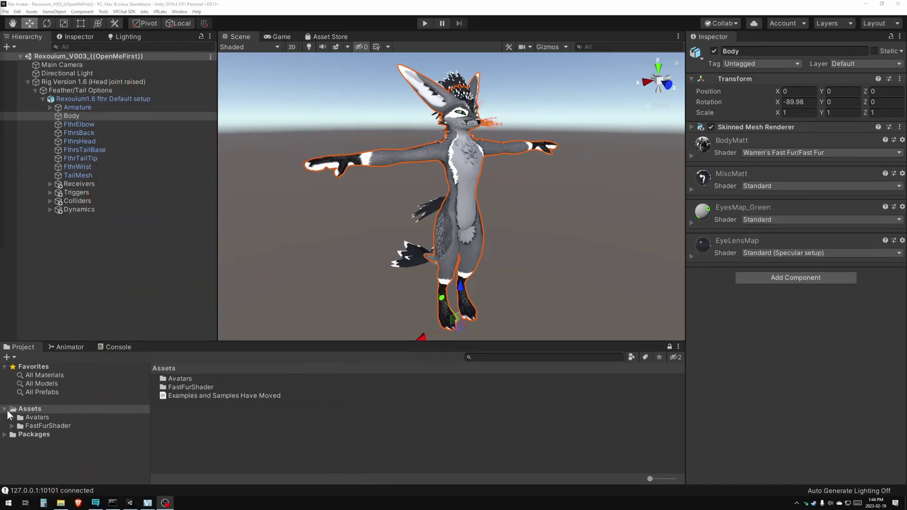
Reimport the FastFurShader folder and confirm BodyMatt still uses the Fast Fur shader.
right_click(44, 427)
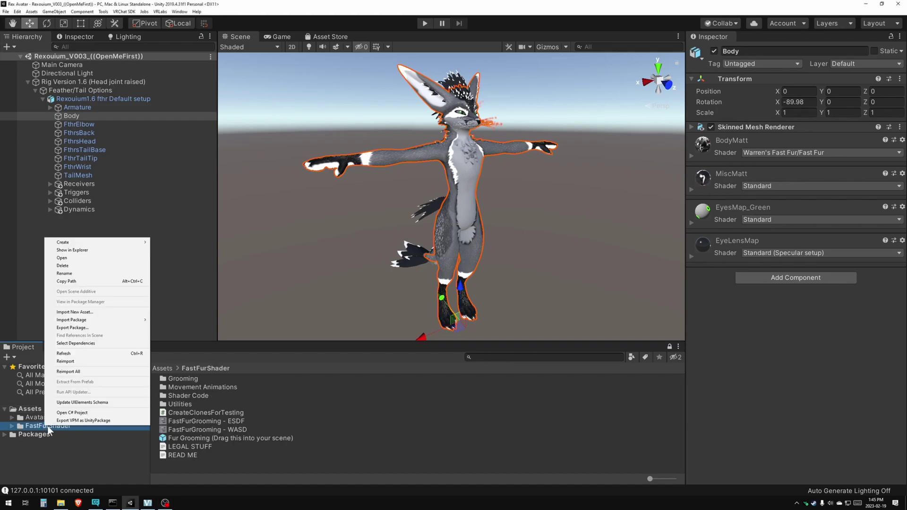
left_click(102, 363)
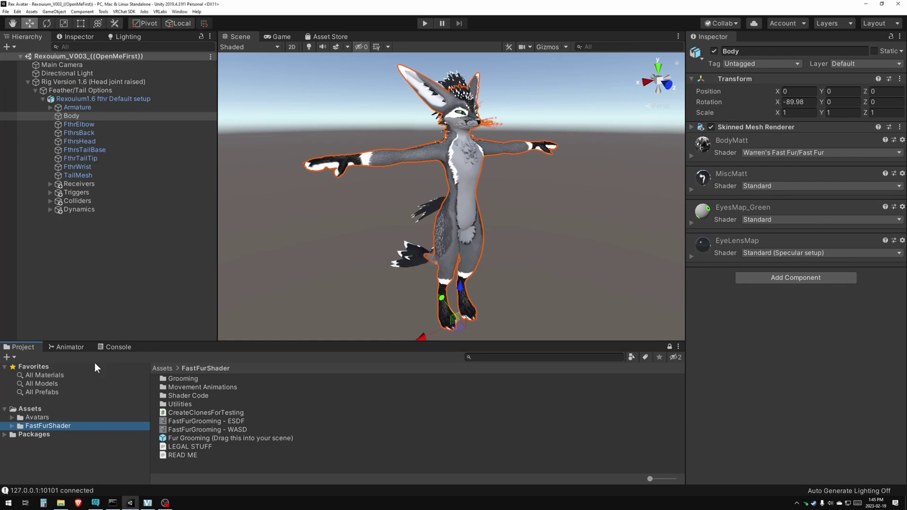
left_click(820, 152)
left_click(785, 232)
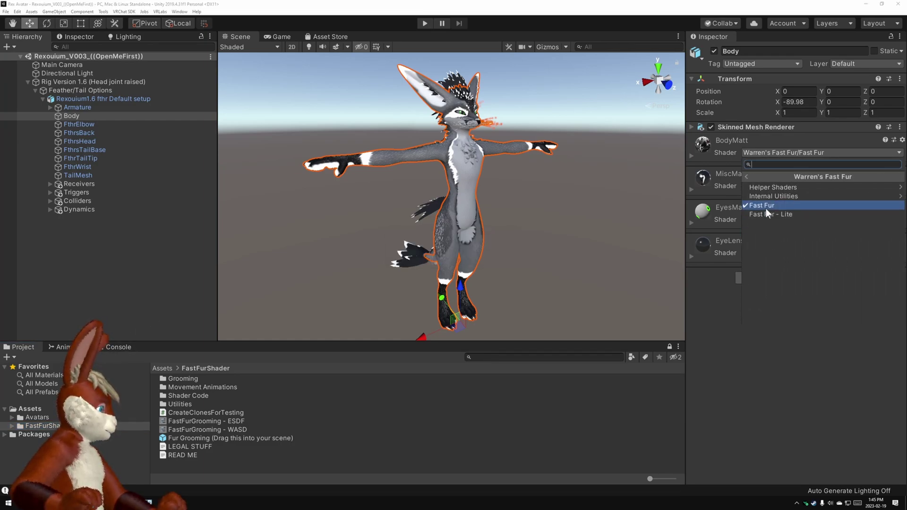
left_click(767, 207)
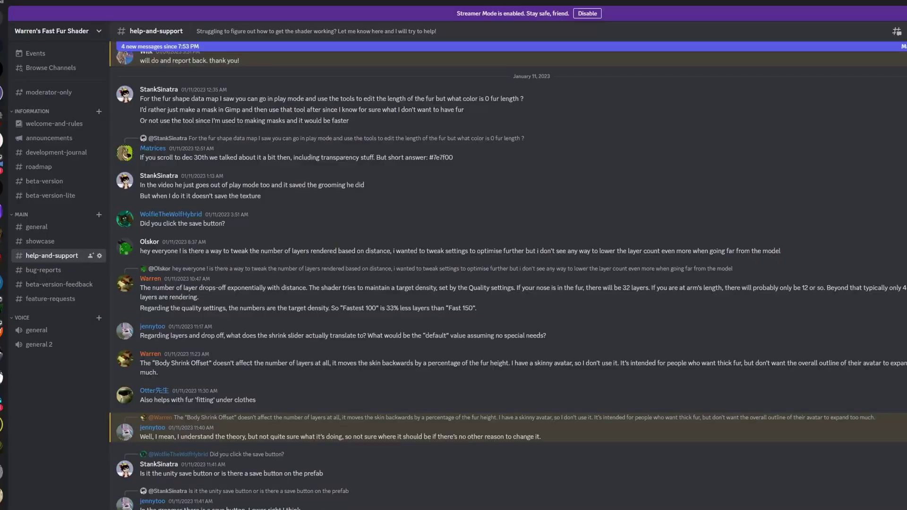
scroll(508, 279, "down", 20)
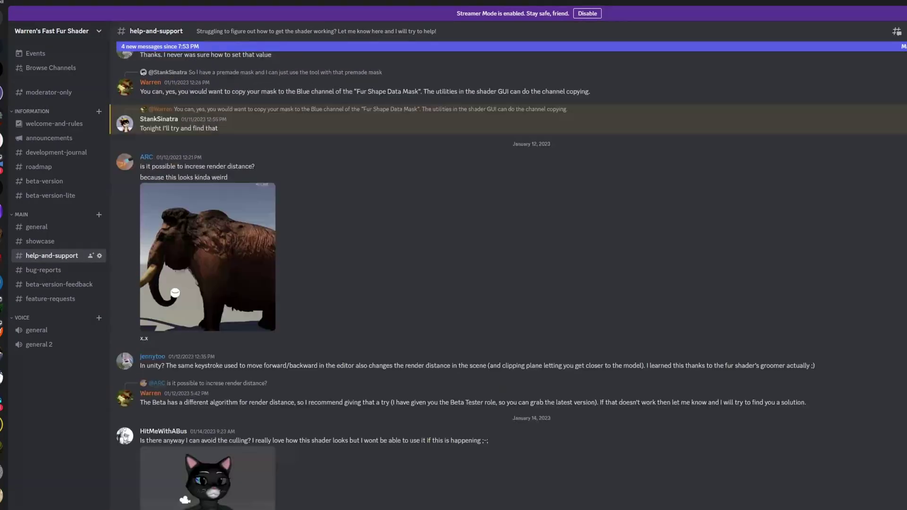
scroll(508, 279, "down", 20)
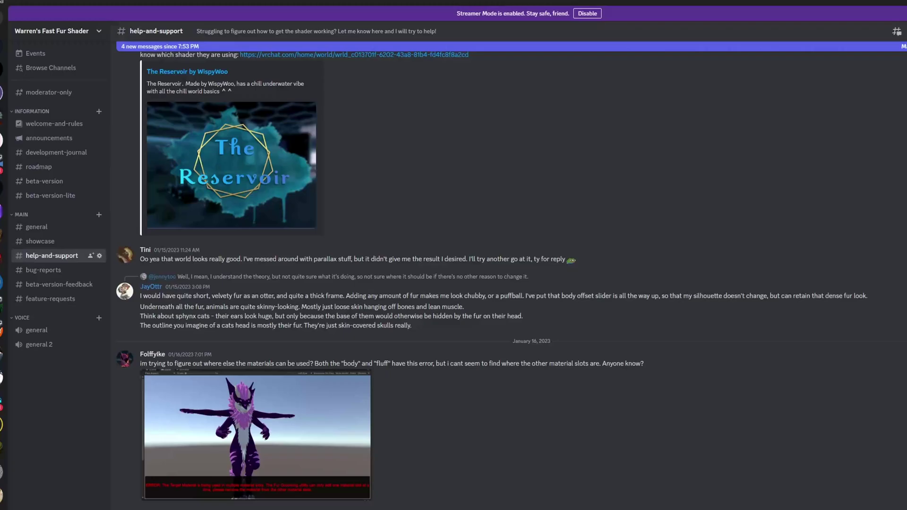
scroll(508, 279, "down", 10)
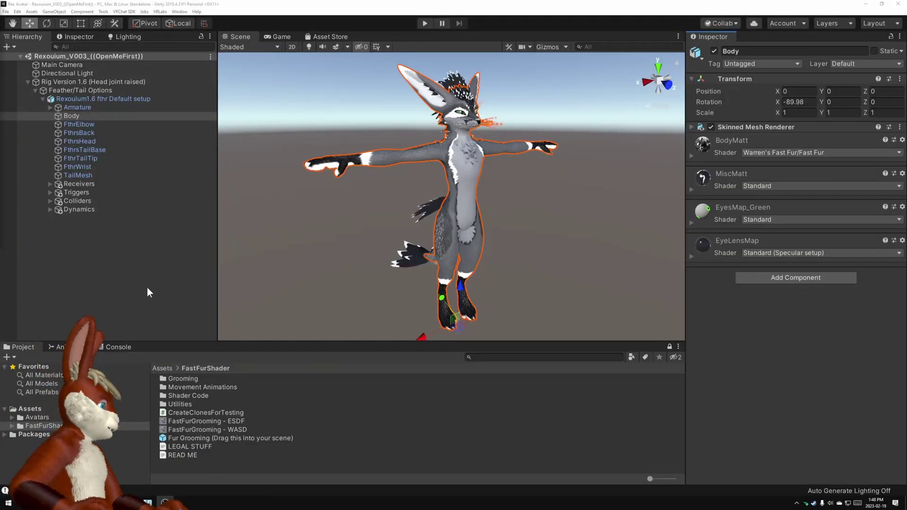
Expand BodyMatt's Fast Fur settings, then delete the old FastFurShader folder.
left_click(769, 141)
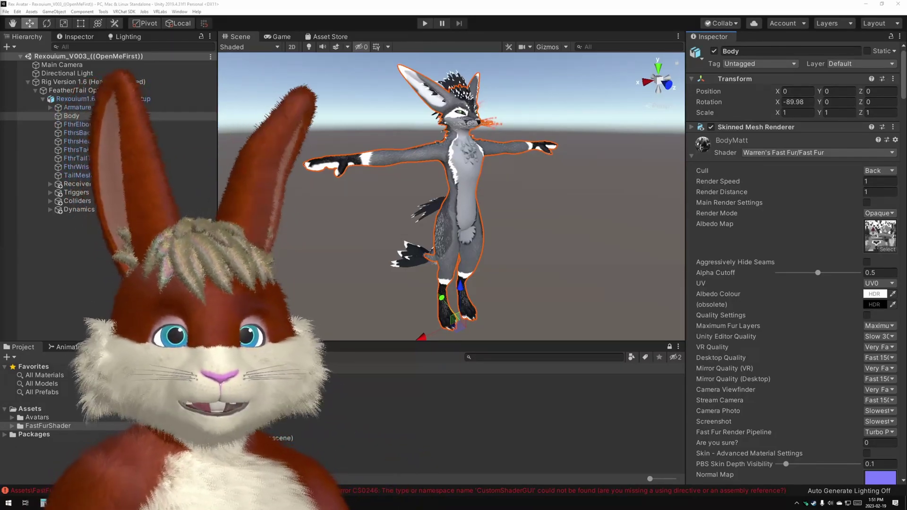
right_click(68, 428)
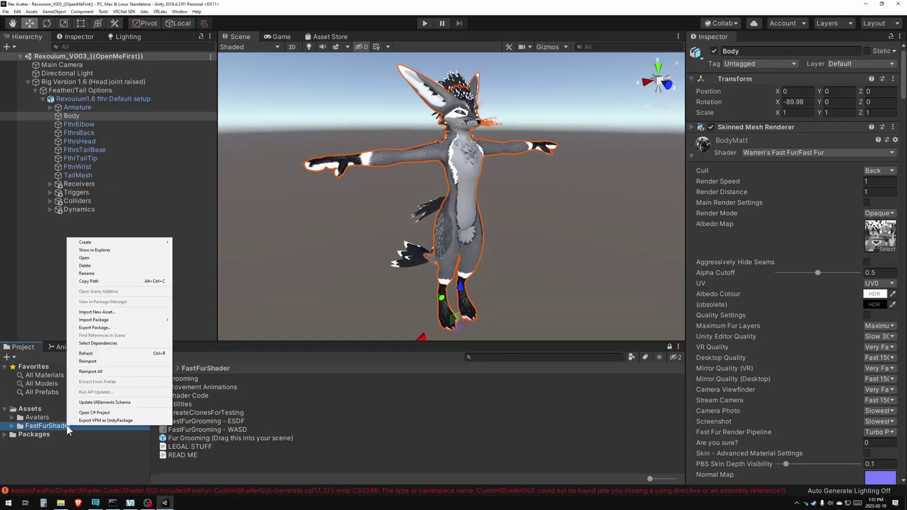
left_click(99, 267)
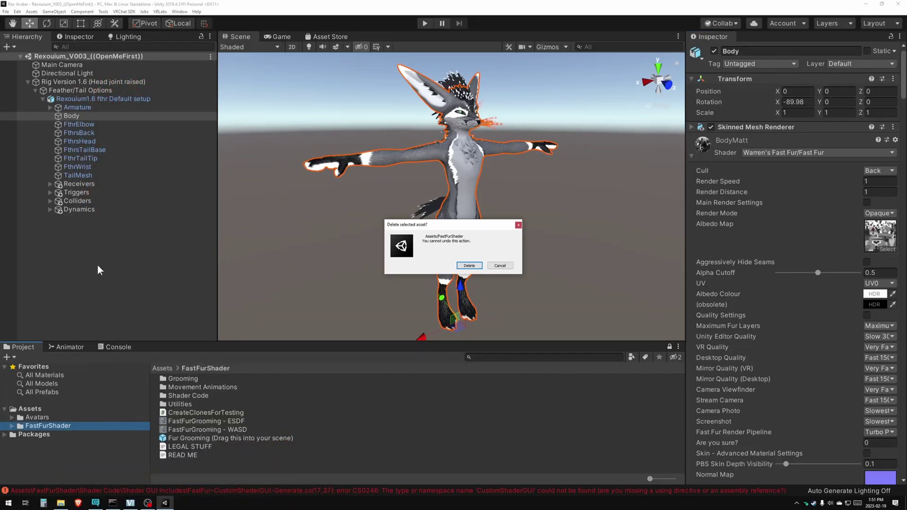
left_click(469, 265)
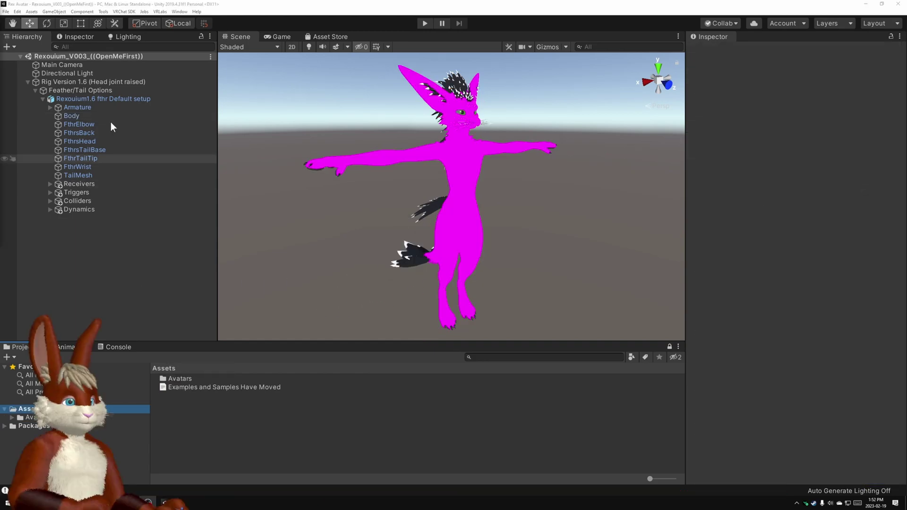
Re-import the Fast Fur V4.0.Beta.RC.6a custom package with all its files.
left_click(31, 11)
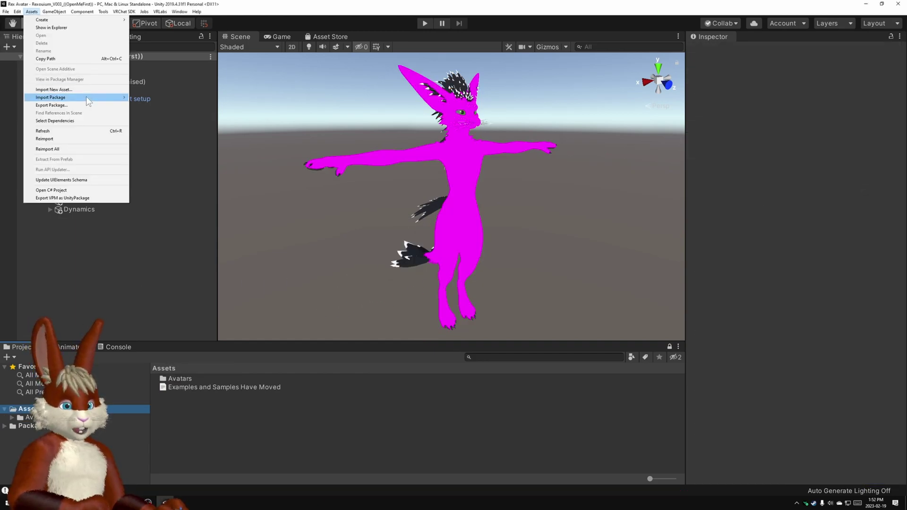
left_click(167, 101)
left_click(416, 458)
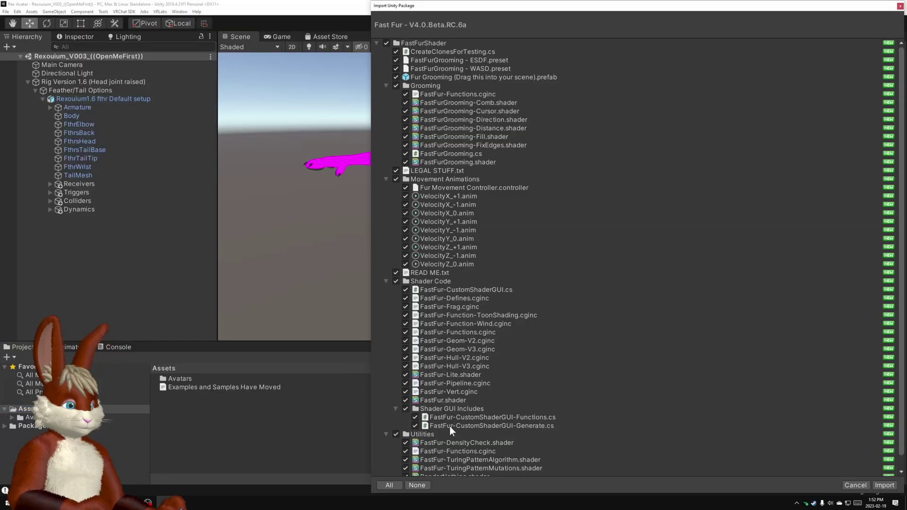
left_click(667, 485)
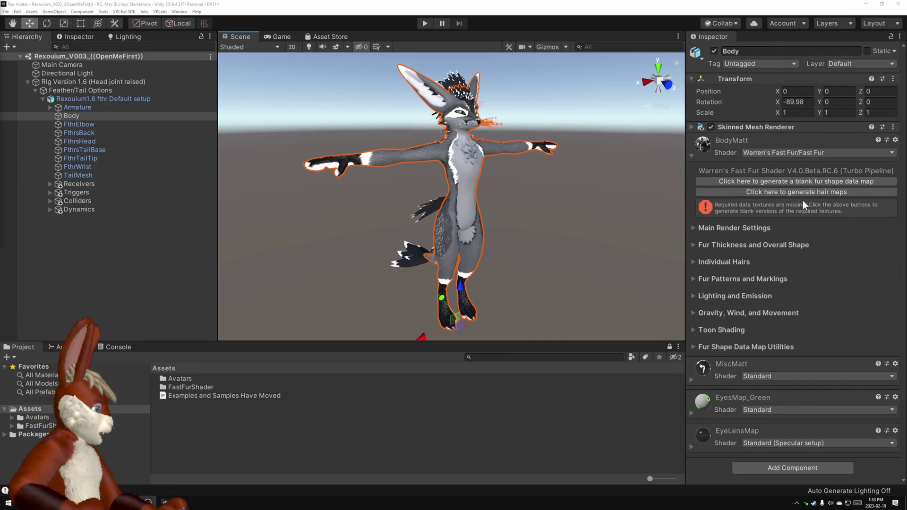
Generate BodyMatt's blank fur shape data map and hair maps, then zoom into the chest fur.
left_click(796, 180)
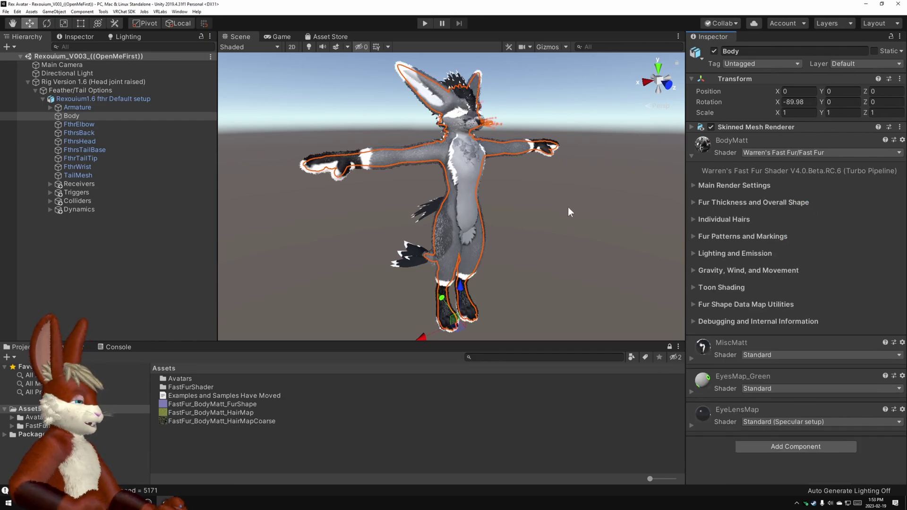
scroll(526, 246, "up", 10)
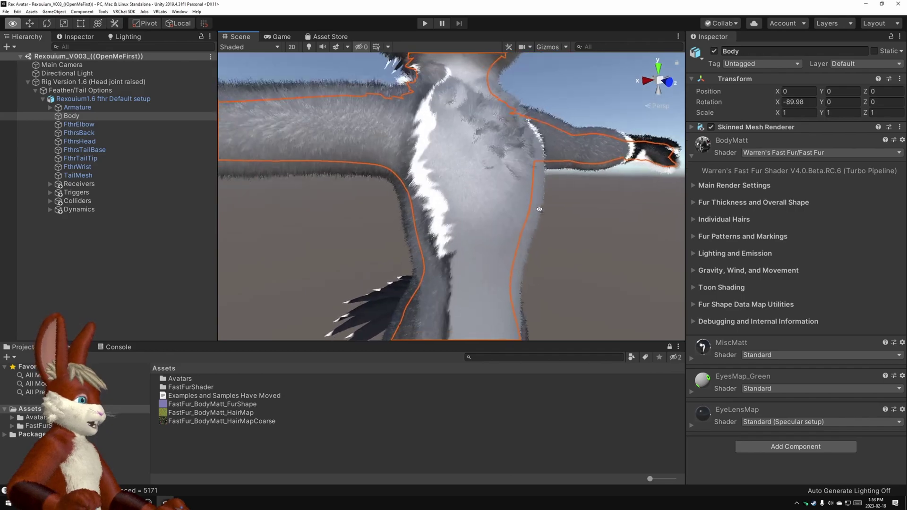
right_click_drag(539, 209, 370, 191)
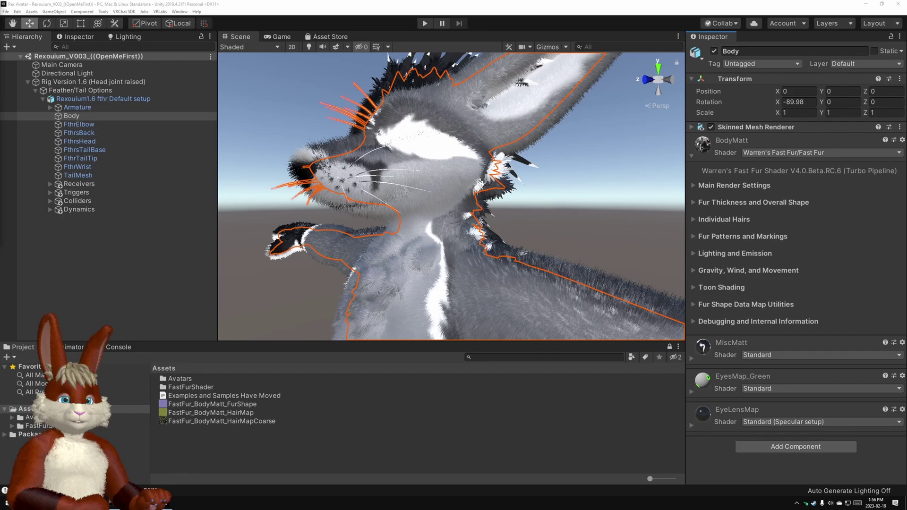
Adjust Fur Thickness Calibration to 0.10031, giving 48mm maximum fur at 87% density.
left_click(702, 203)
left_click(819, 274)
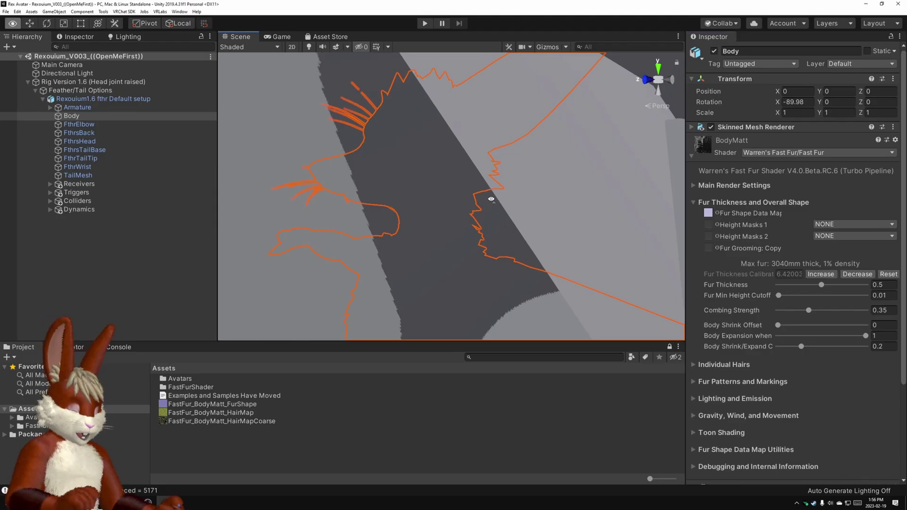
right_click_drag(489, 198, 664, 272)
left_click(889, 275)
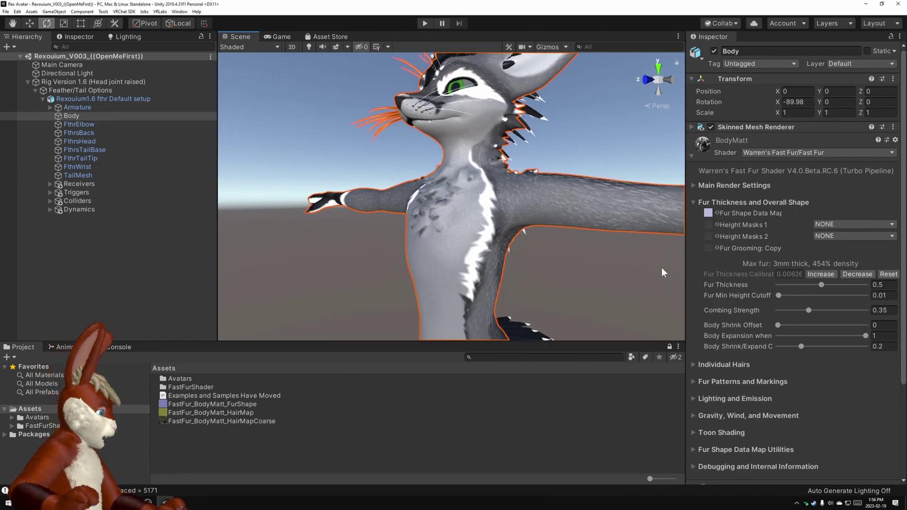
left_click(710, 202)
left_click(710, 203)
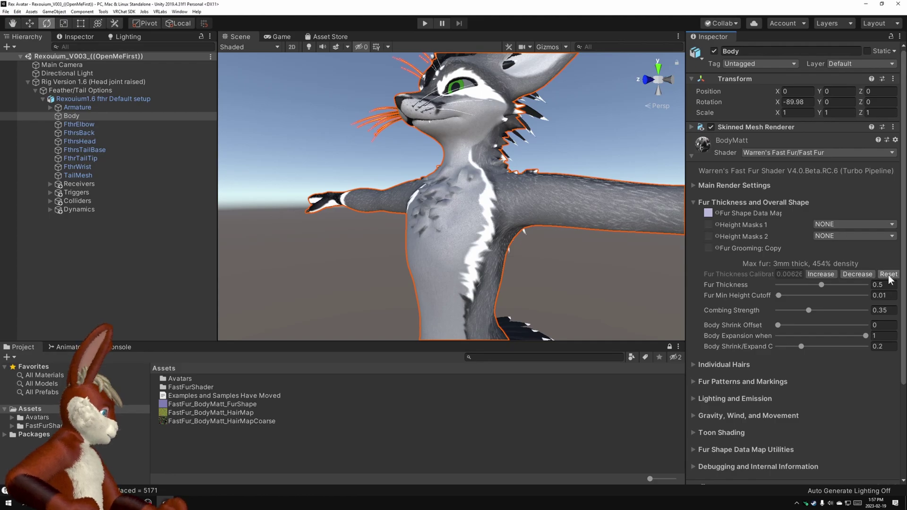
left_click(819, 274)
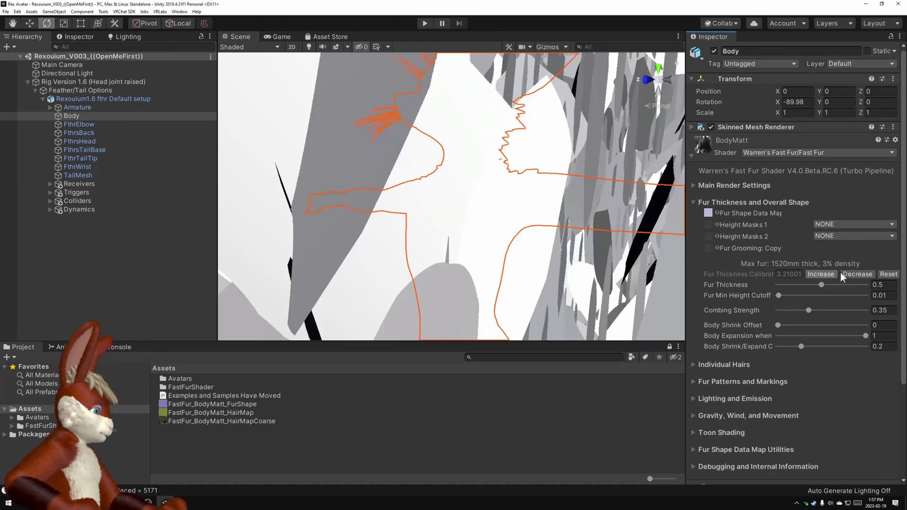
left_click(857, 274)
left_click(858, 274)
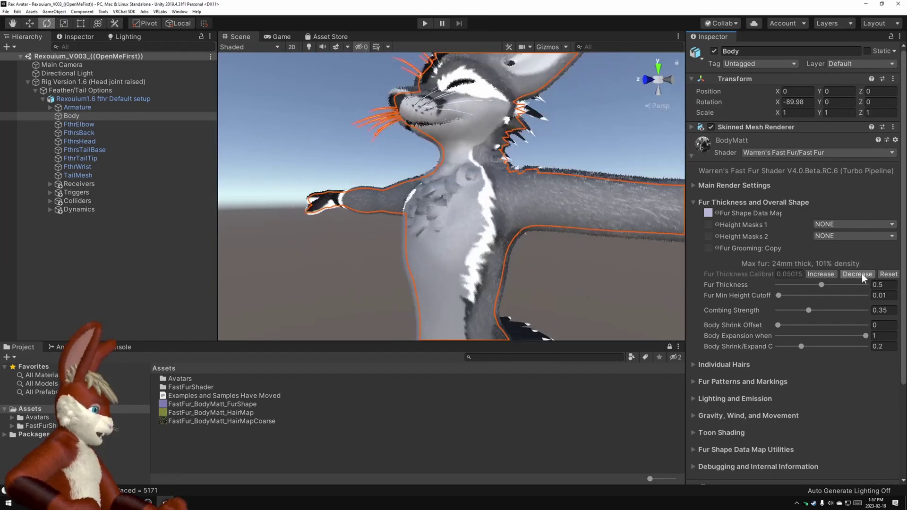
left_click(822, 274)
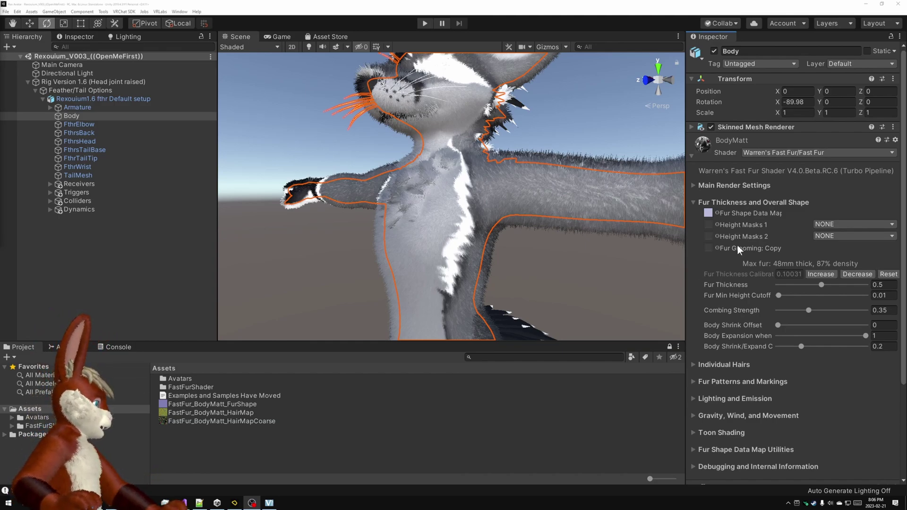
Lower the Individual Hairs density to about 4.93 and orbit around the head to inspect the fur.
left_click(713, 365)
left_click_drag(830, 402, 850, 407)
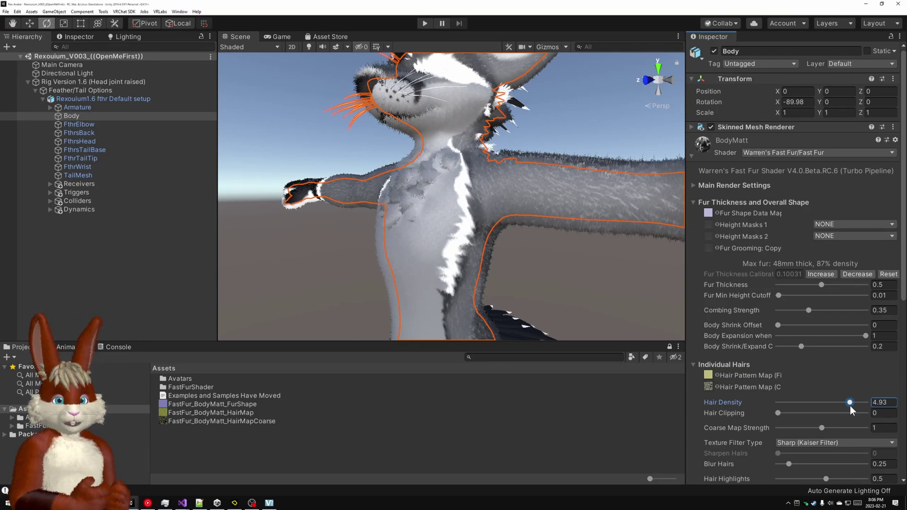
left_click_drag(522, 246, 525, 244, "alt")
left_click_drag(496, 243, 537, 255, "alt")
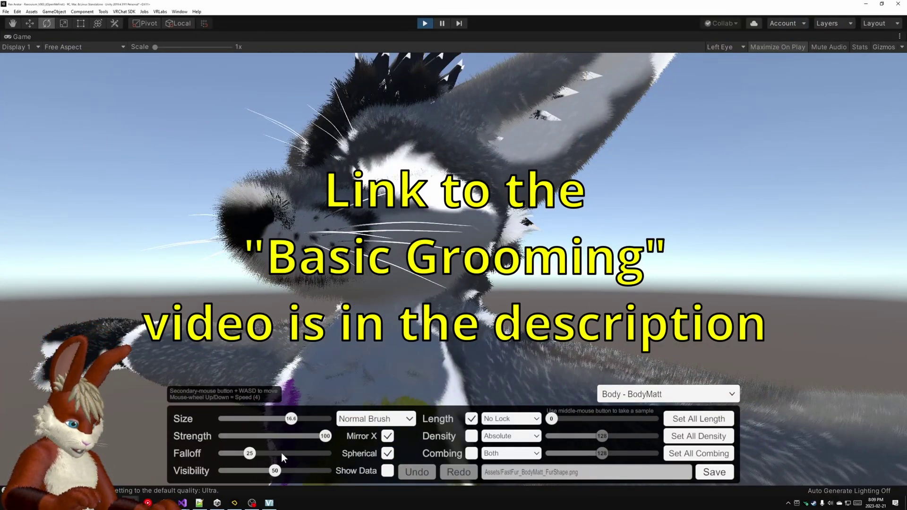
Set grooming brush Strength to 36 and brush the fur over the forehead, face and muzzle.
mouse_move(325, 437)
left_mouse_down()
mouse_move(253, 437)
mouse_move(261, 437)
left_mouse_up()
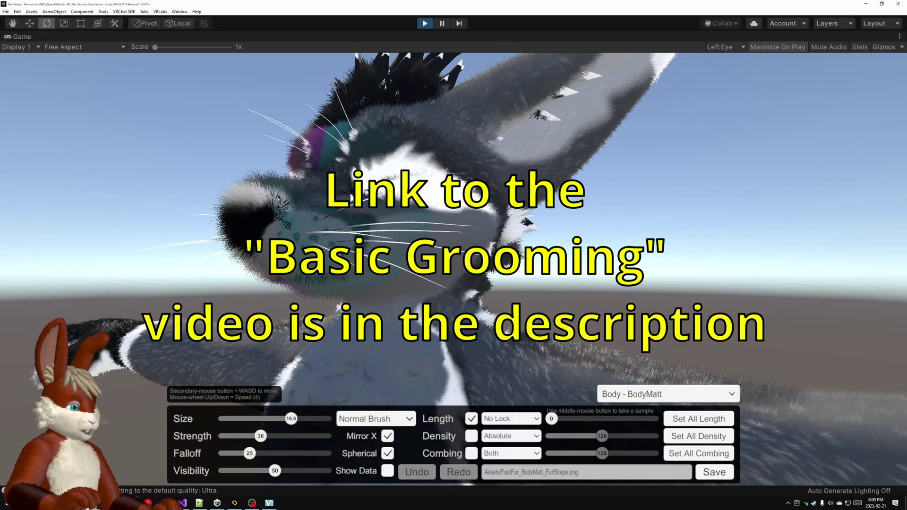
left_click(284, 231)
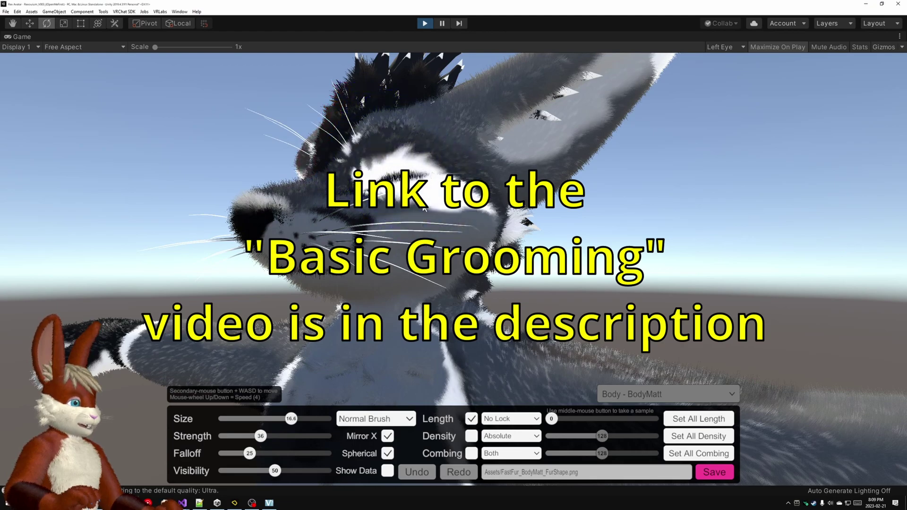
mouse_move(424, 209)
left_mouse_down()
mouse_move(362, 280)
mouse_move(388, 275)
mouse_move(291, 237)
left_mouse_up()
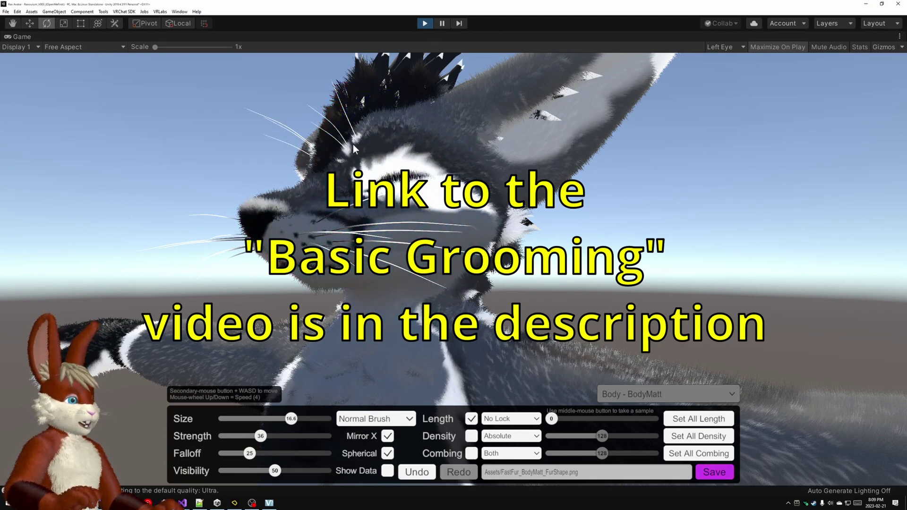
left_click_drag(407, 244, 299, 251)
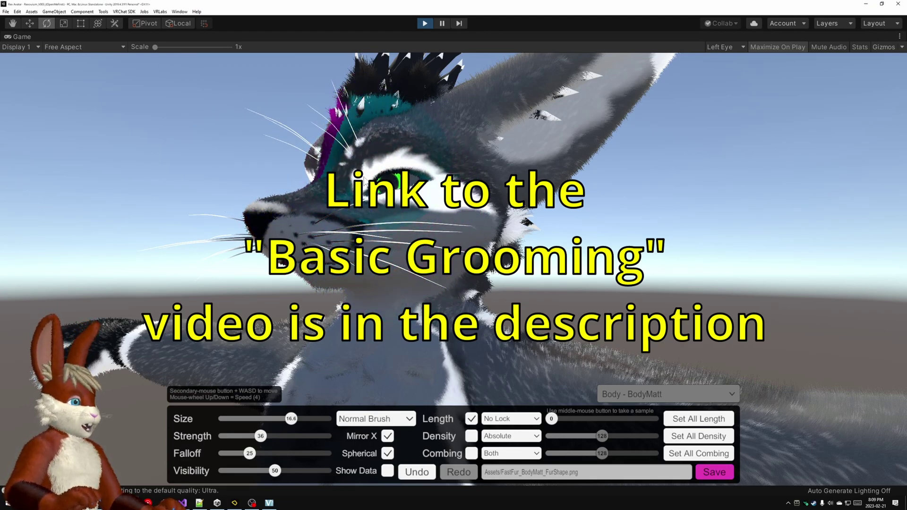